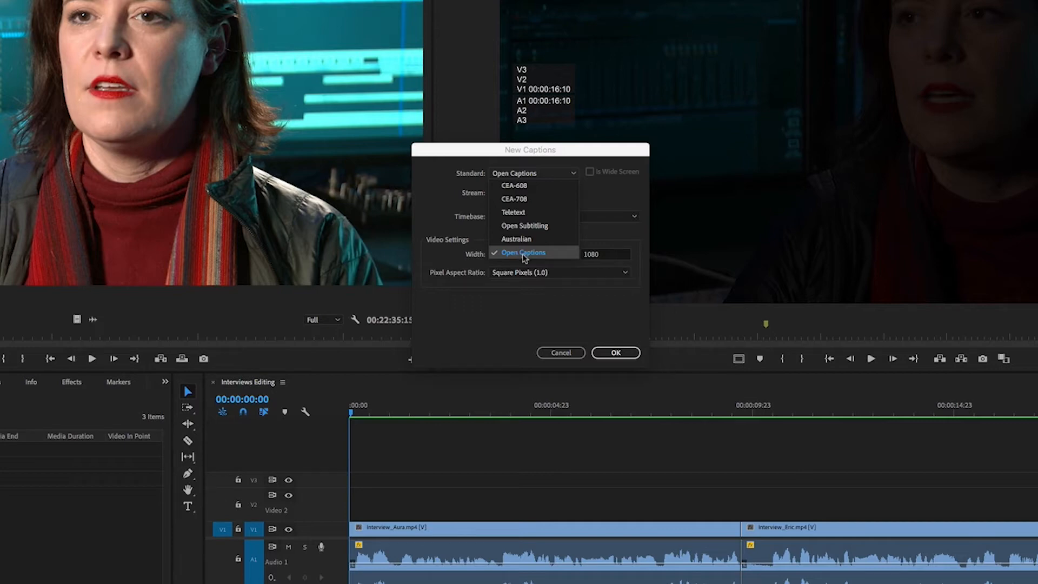
# Create an Open Captions item at 23.976 fps and place it on Video 2 across the full length of the first interview clip
pyautogui.click(520, 256)
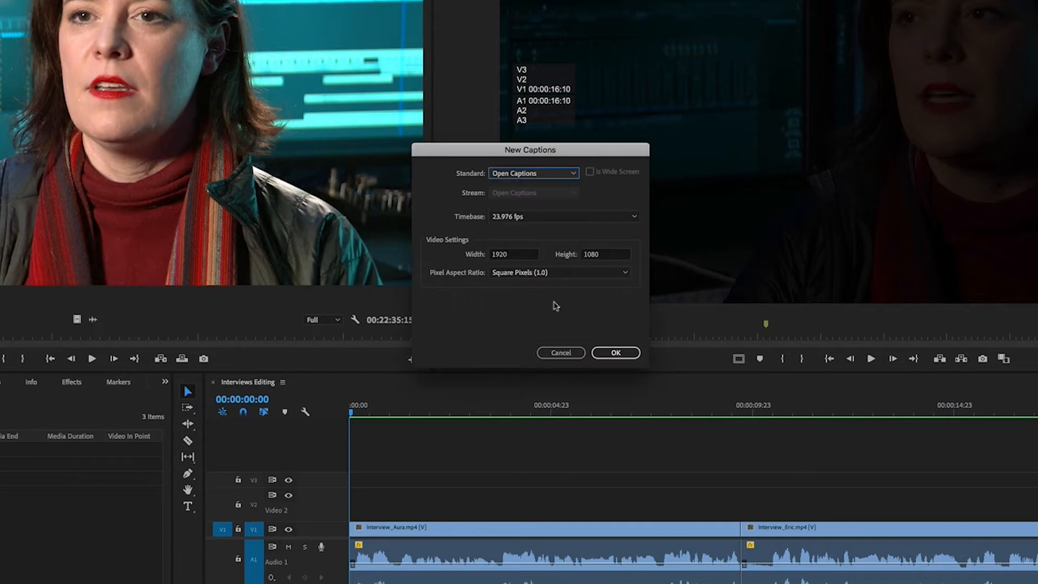
pyautogui.click(615, 353)
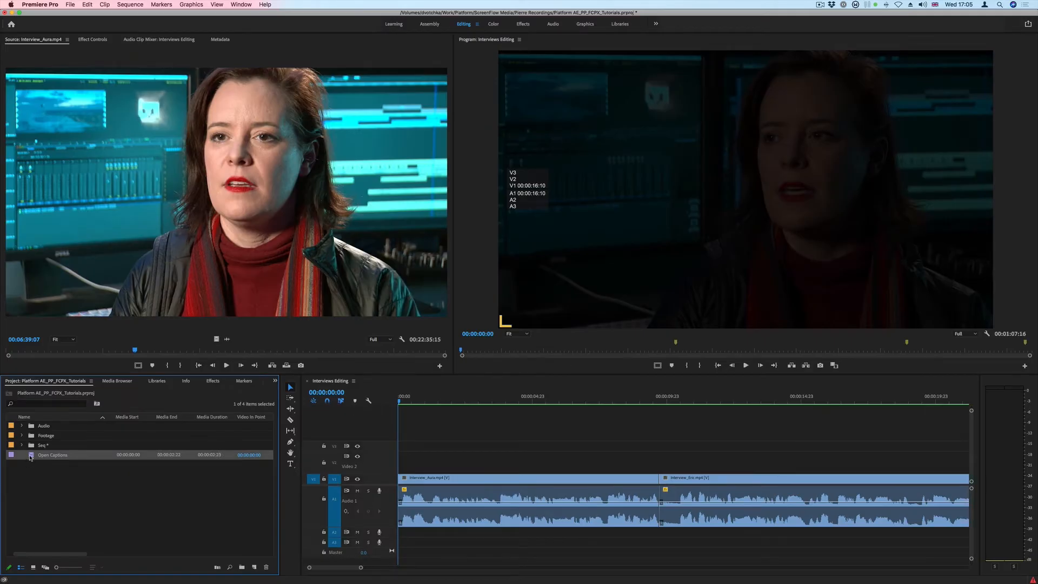
pyautogui.moveTo(411, 424); pyautogui.dragTo(404, 468)
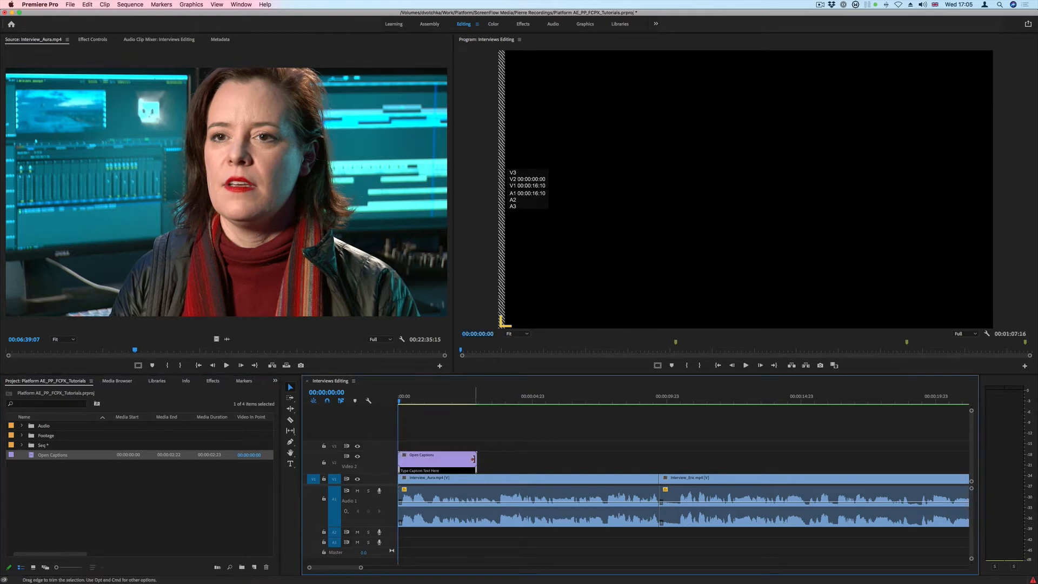
pyautogui.moveTo(477, 461); pyautogui.dragTo(659, 462)
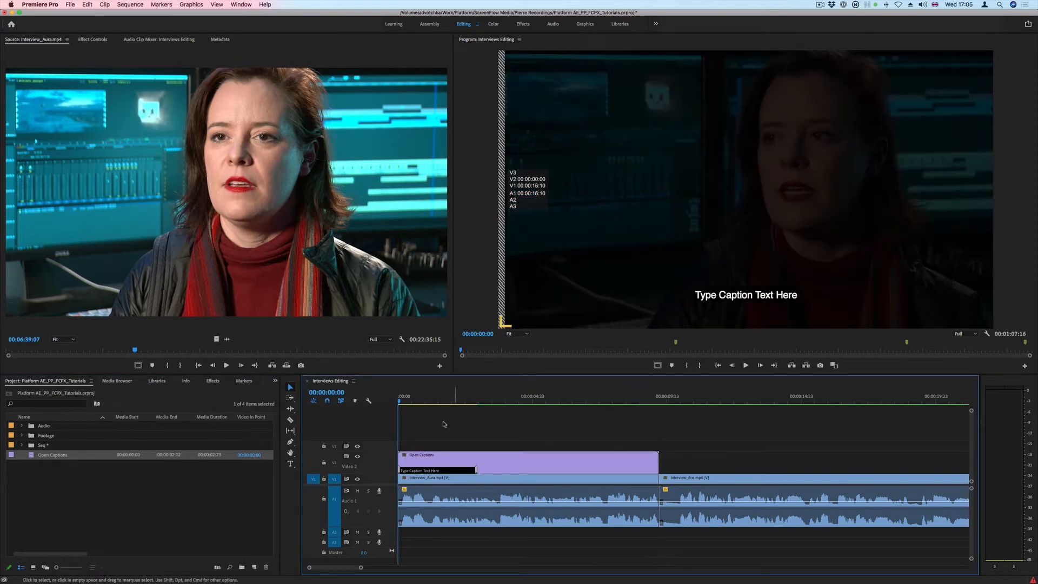
# Replace the placeholder caption text with the speaker's name introduction followed by "I've been editing for thirteen plus years"
pyautogui.click(428, 401)
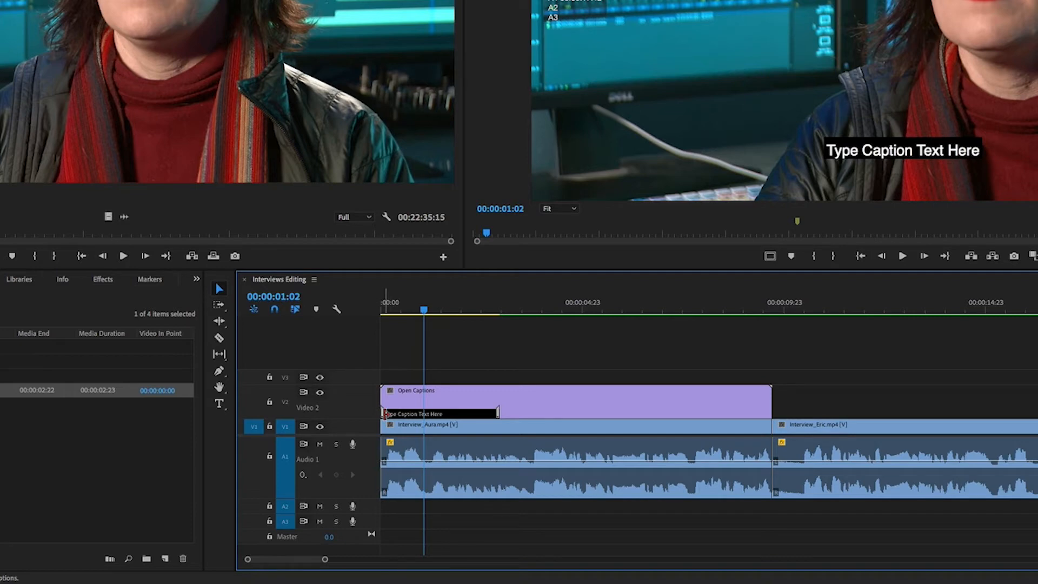
pyautogui.doubleClick(423, 415)
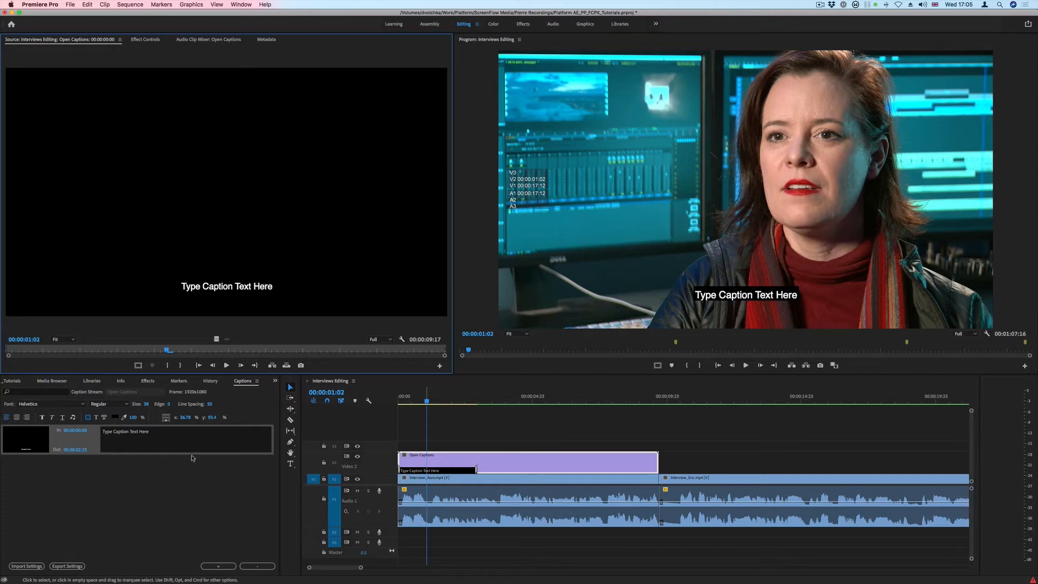
pyautogui.click(144, 444)
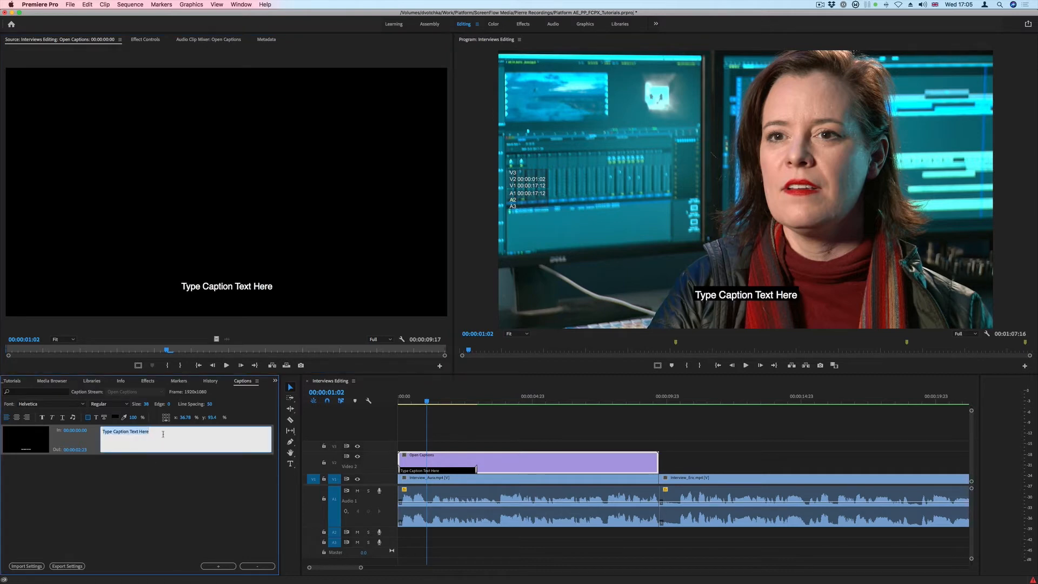
pyautogui.moveTo(164, 433); pyautogui.dragTo(93, 428)
pyautogui.write('My name')
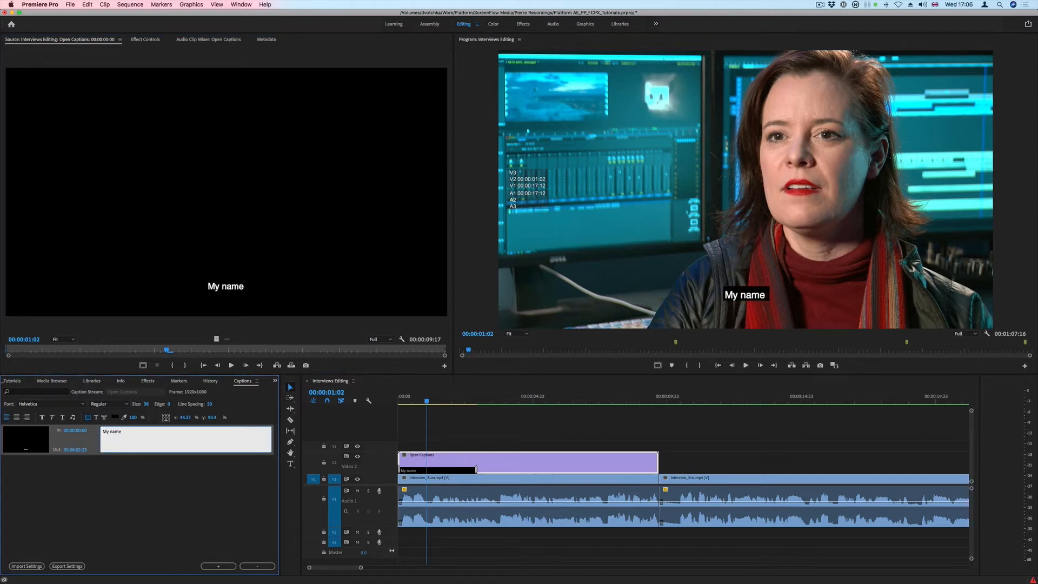
pyautogui.write(' is Aur')
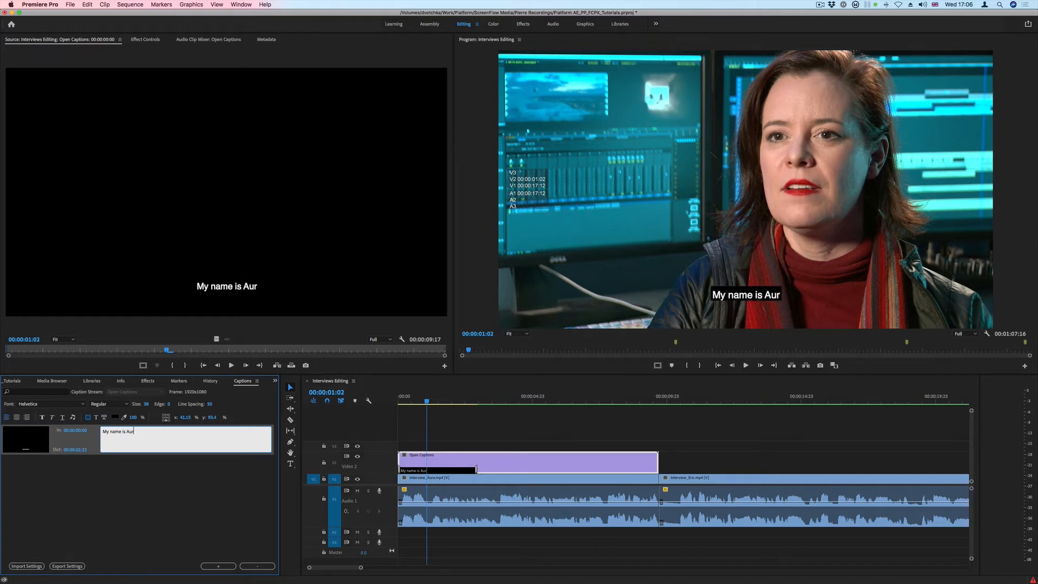
pyautogui.write("a. I've b")
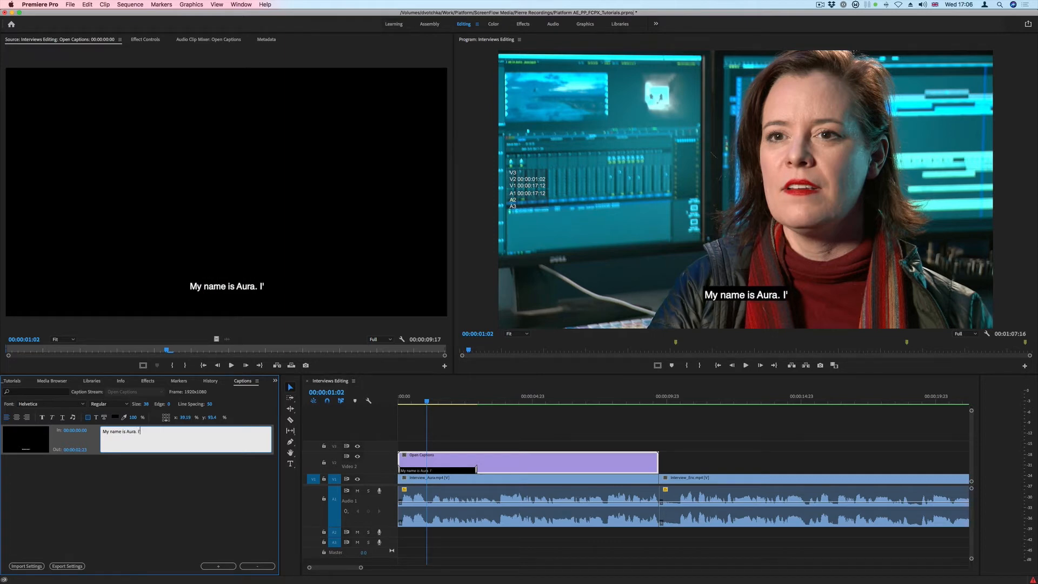
pyautogui.write('een editi')
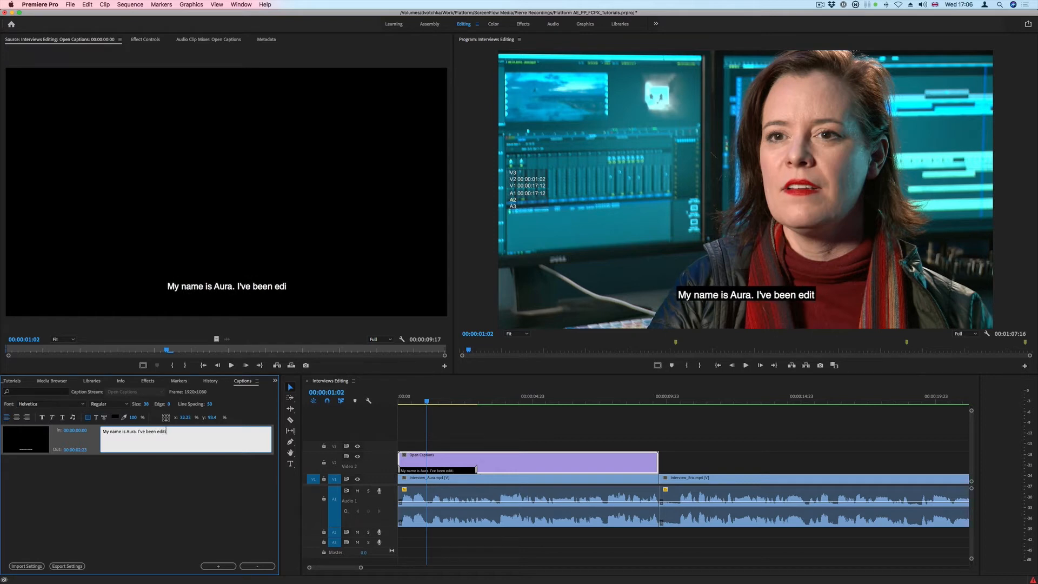
pyautogui.write('ng for Thi')
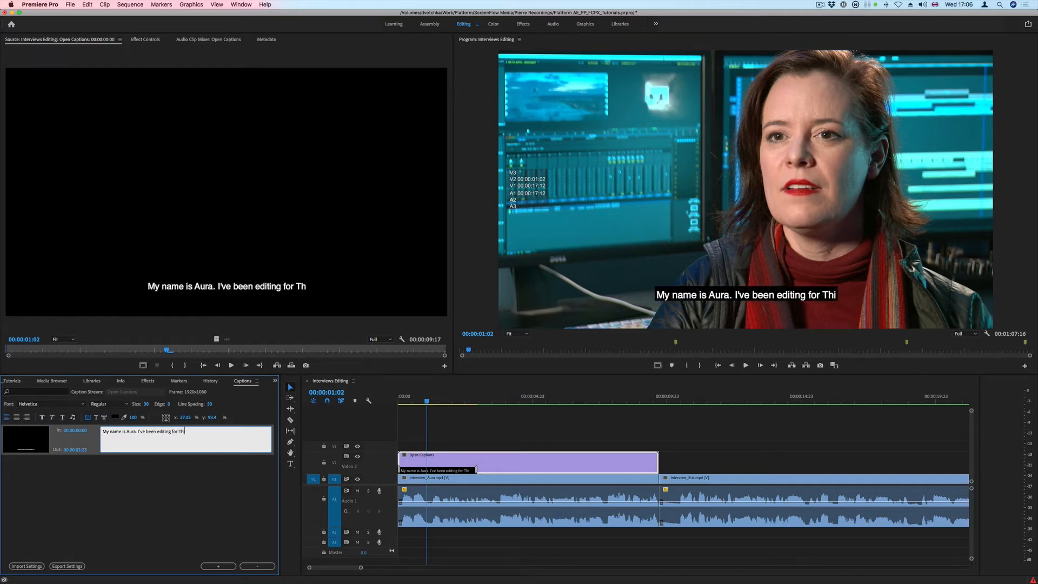
pyautogui.press('BackSpace')
pyautogui.press('BackSpace')
pyautogui.press('BackSpace')
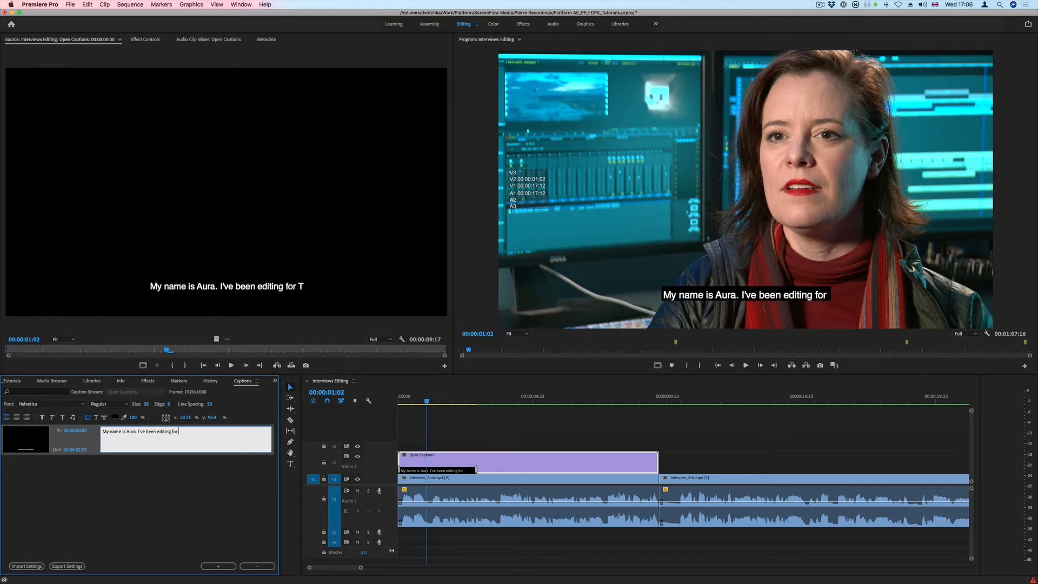
pyautogui.write('thirte')
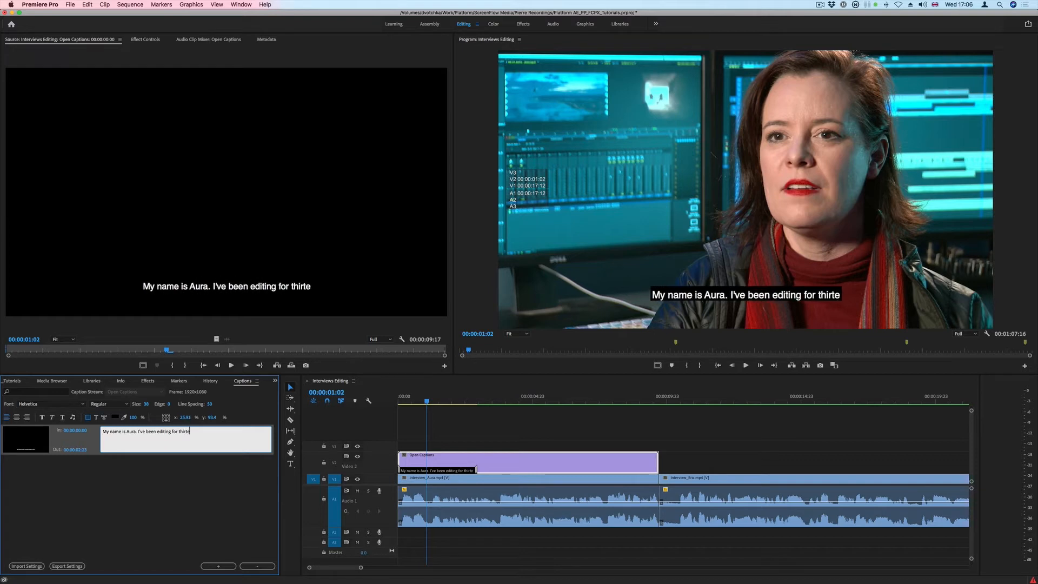
pyautogui.write('en plus y')
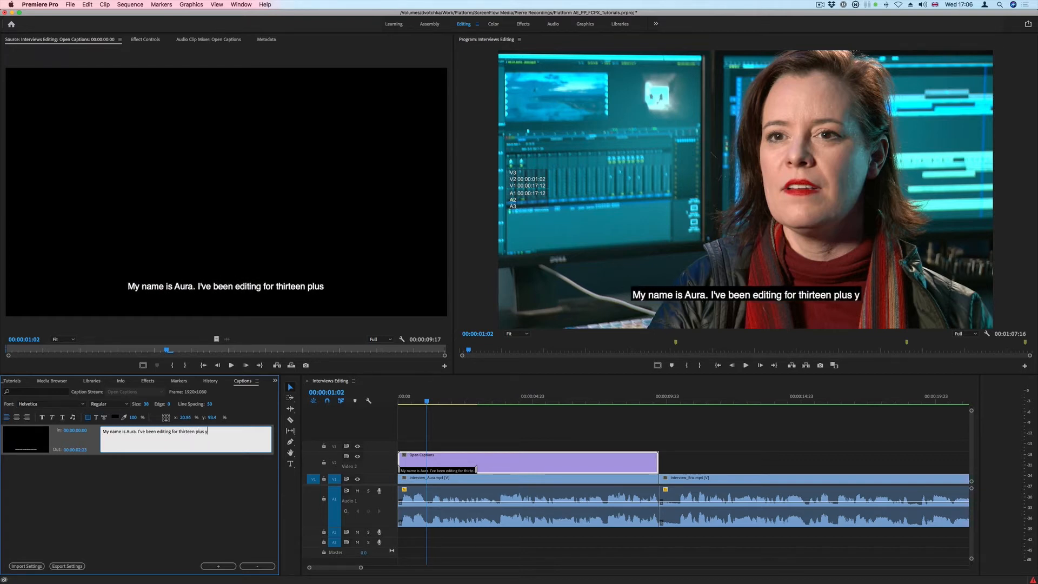
pyautogui.write('ears')
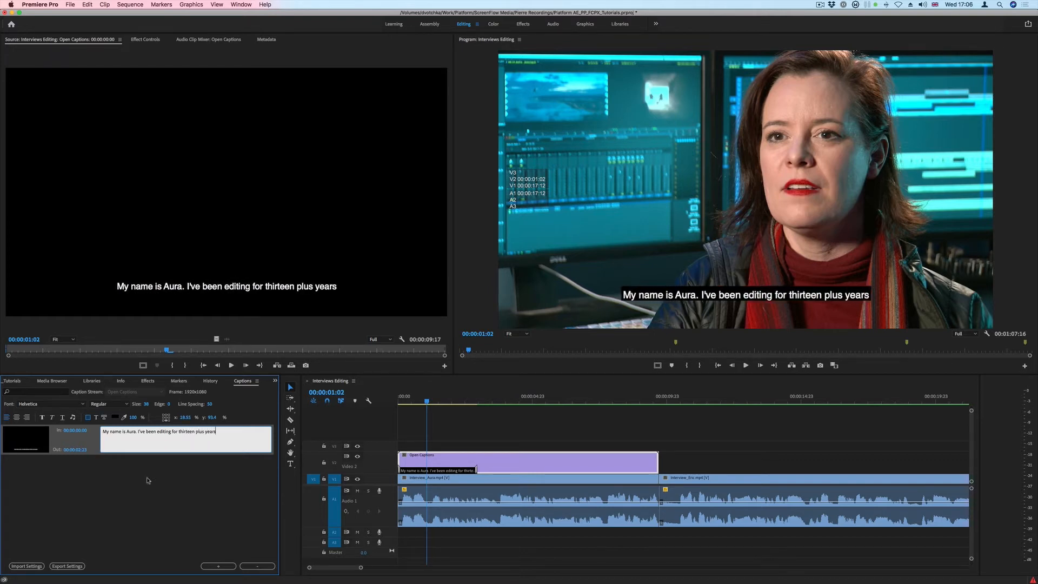
# Trim the first caption's start to 00:00:00:04, where the speech begins
pyautogui.moveTo(426, 401); pyautogui.dragTo(400, 401)
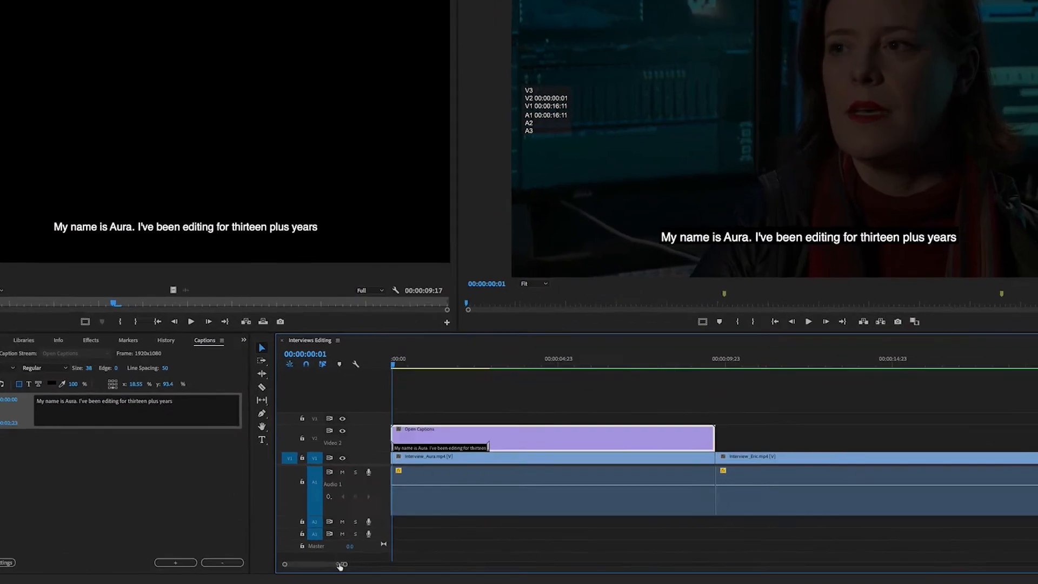
pyautogui.moveTo(362, 567); pyautogui.dragTo(342, 567)
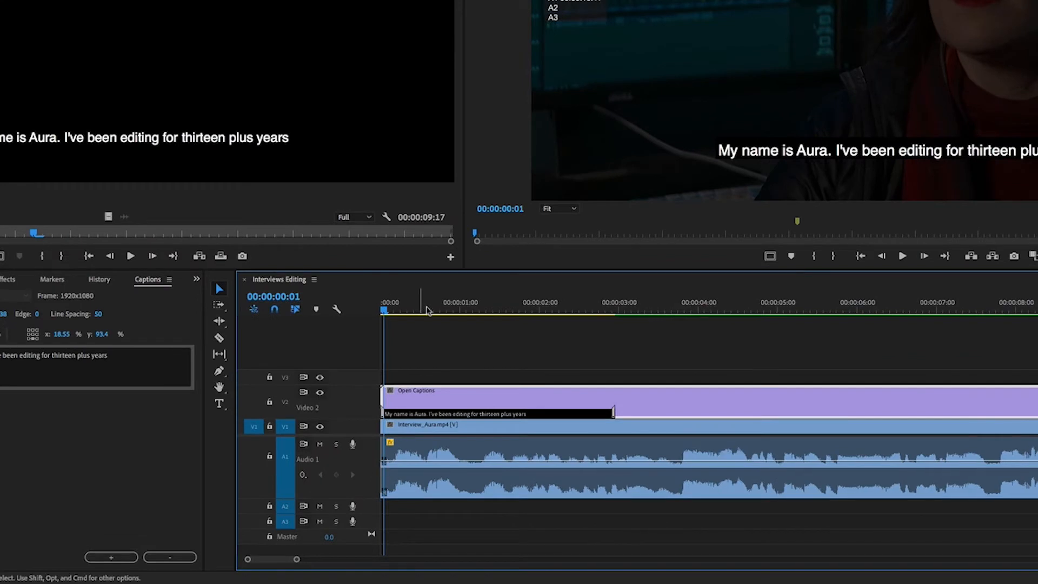
pyautogui.moveTo(384, 311); pyautogui.dragTo(394, 313)
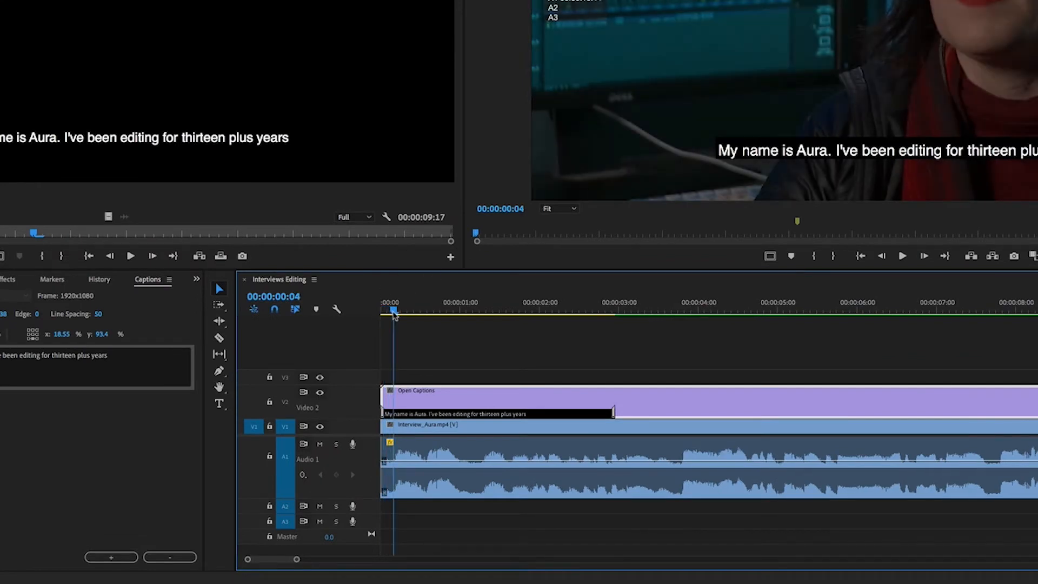
pyautogui.moveTo(383, 413); pyautogui.dragTo(396, 412)
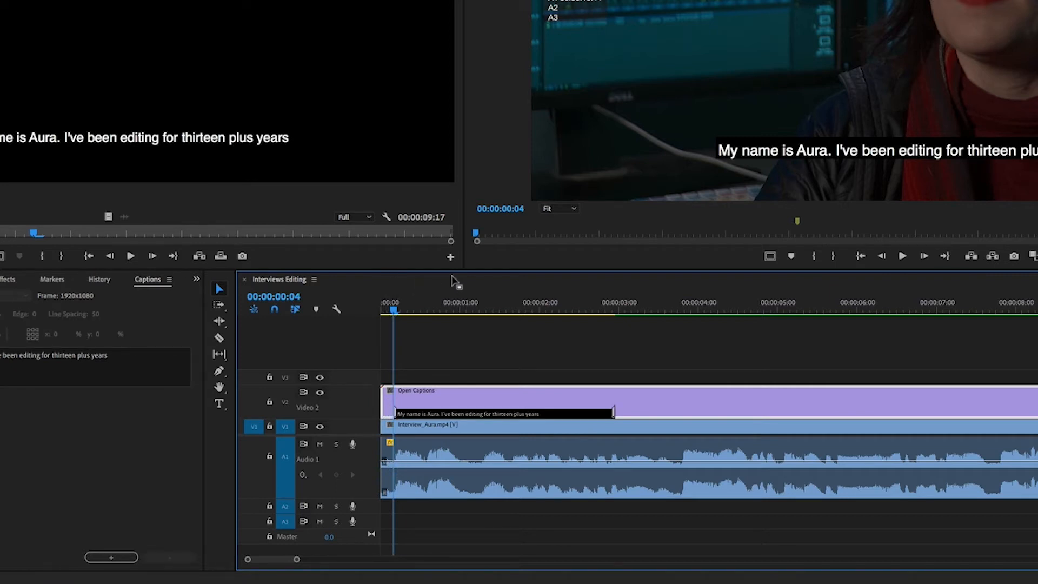
# Play the interview to find where the sentence ends and extend the first caption's end to 00:00:03:18
pyautogui.press('space')
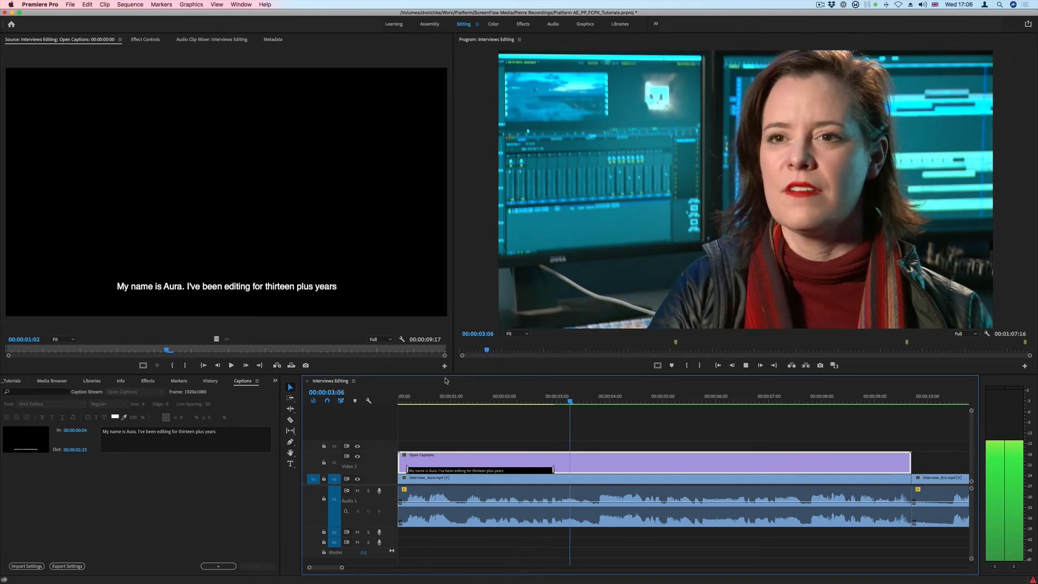
pyautogui.click(598, 403)
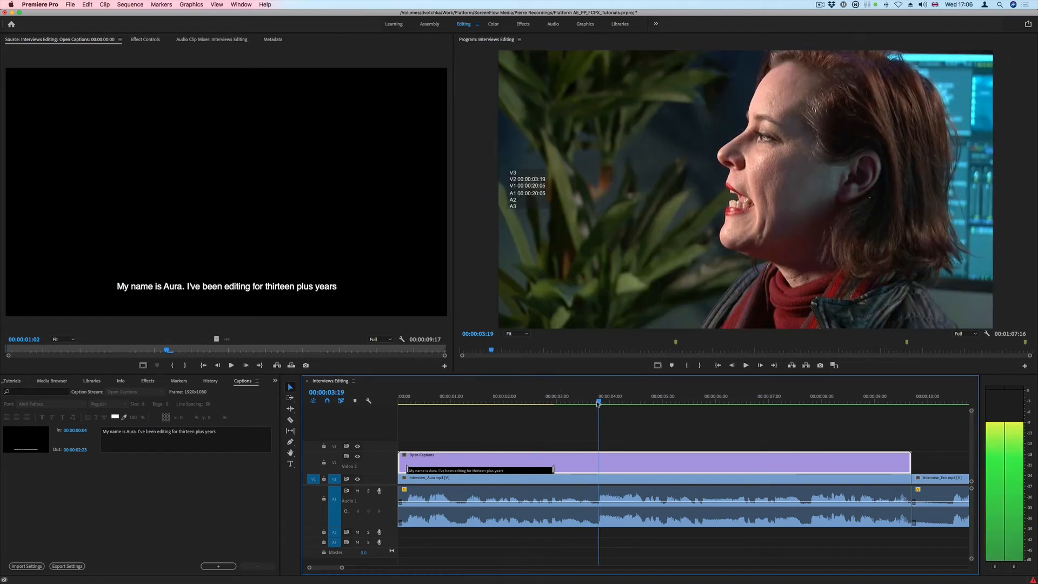
pyautogui.moveTo(598, 404); pyautogui.dragTo(596, 404)
pyautogui.moveTo(553, 470); pyautogui.dragTo(595, 468)
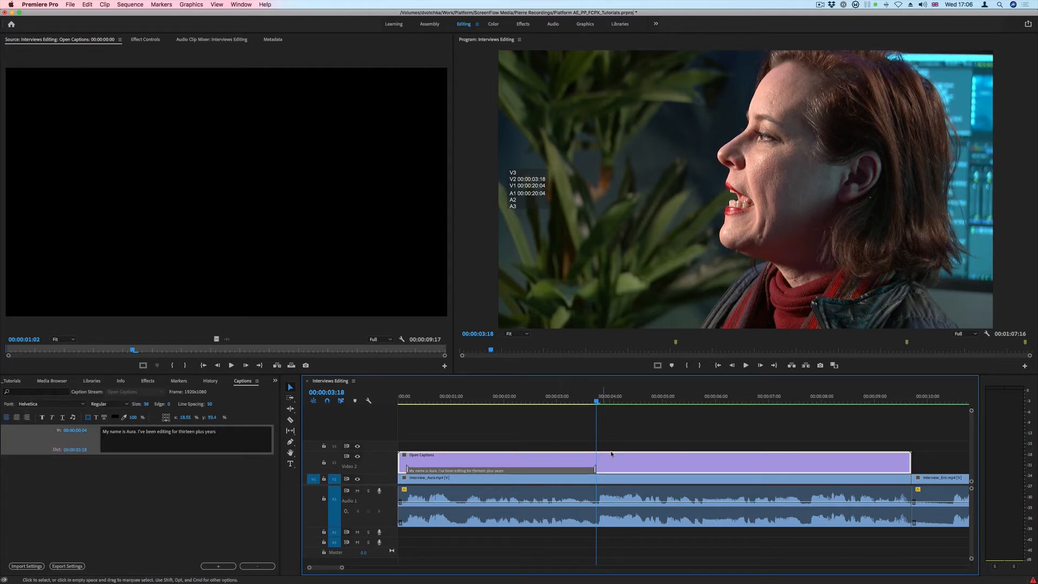
pyautogui.click(167, 500)
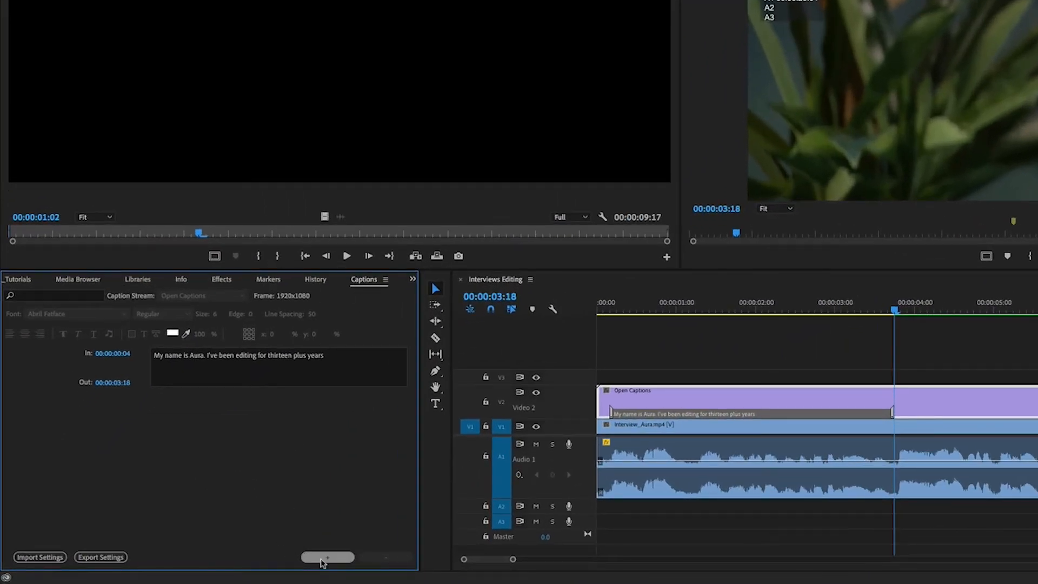
# Add a second caption after the first with the text "and my recent finishes would be"
pyautogui.click(328, 557)
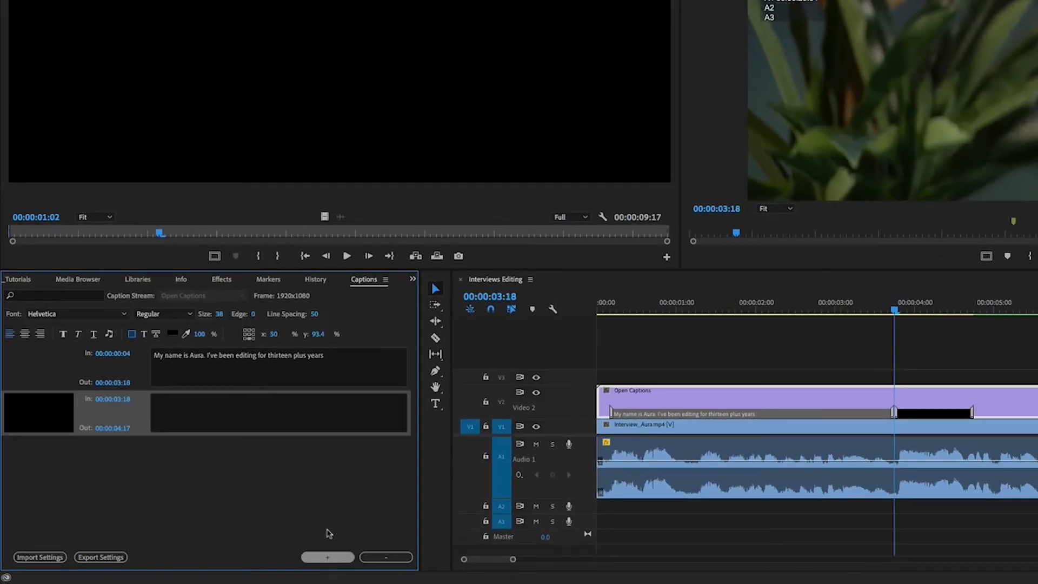
pyautogui.click(211, 411)
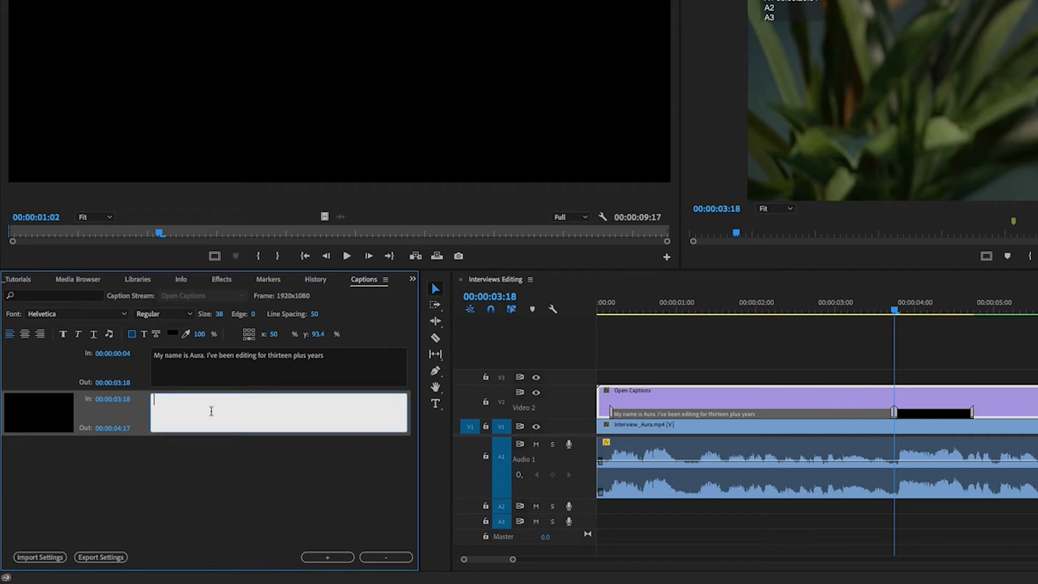
pyautogui.write('and my recent finish')
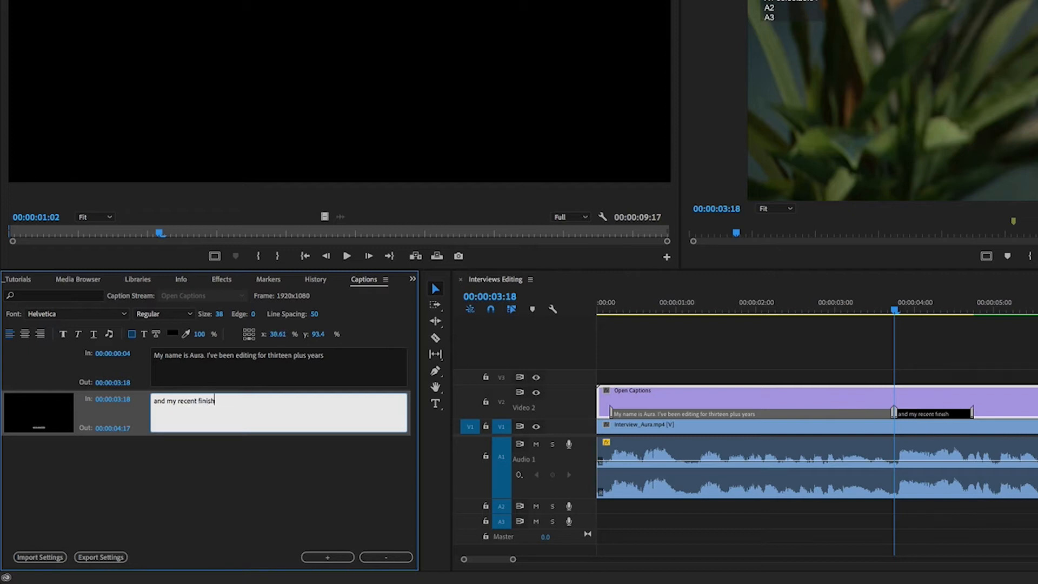
pyautogui.write('es would be')
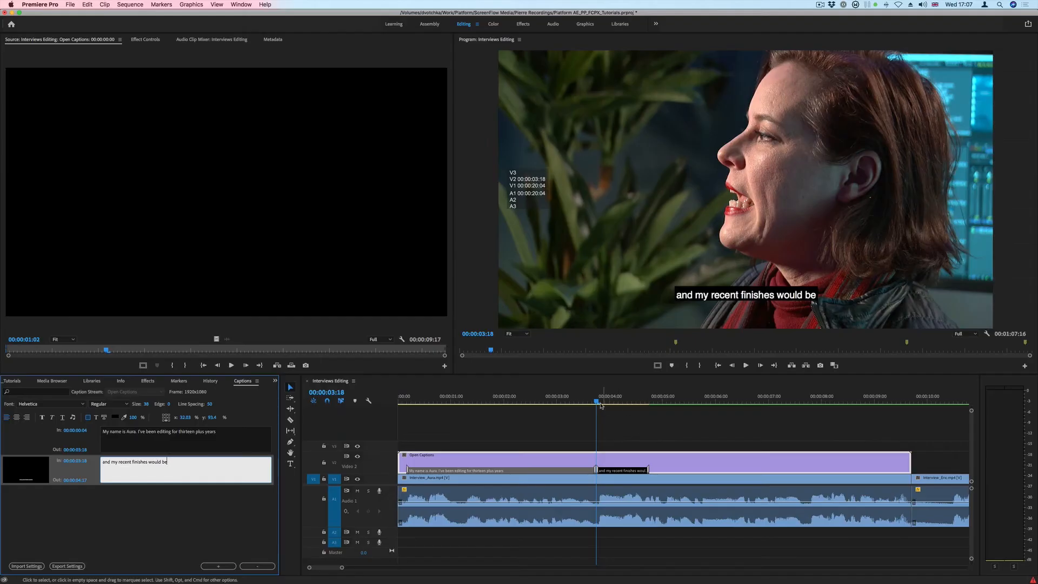
# Extend the second caption's end to 00:00:07:17 and complete its text with "'Maybe for You' trailer"
pyautogui.click(895, 312)
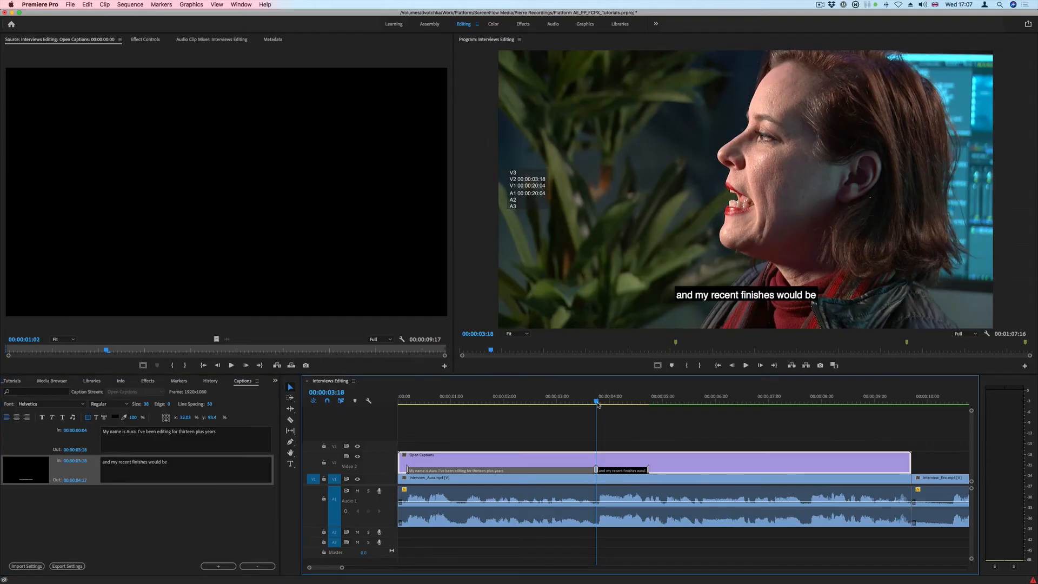
pyautogui.press('space')
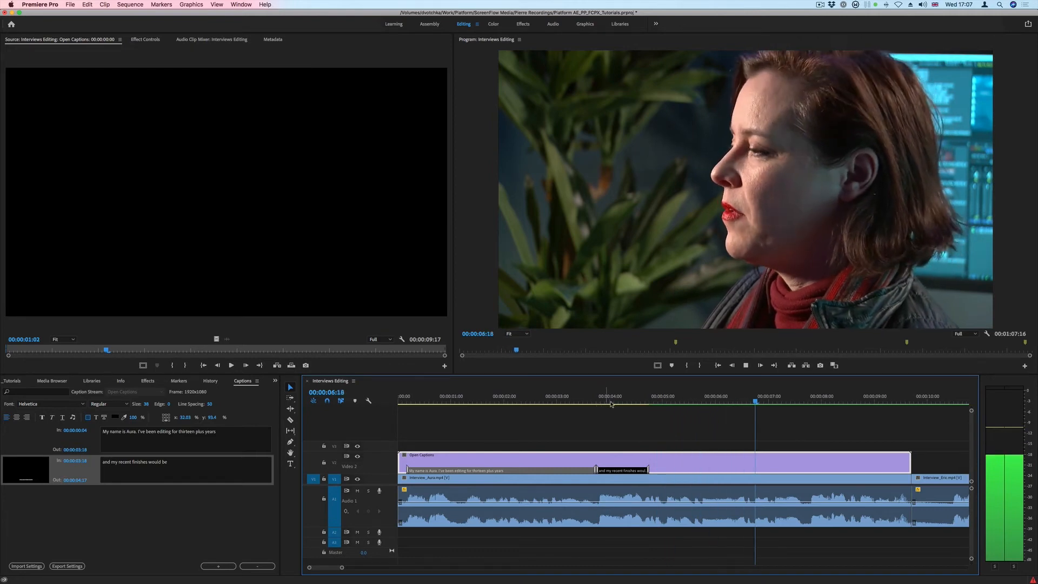
pyautogui.press('space')
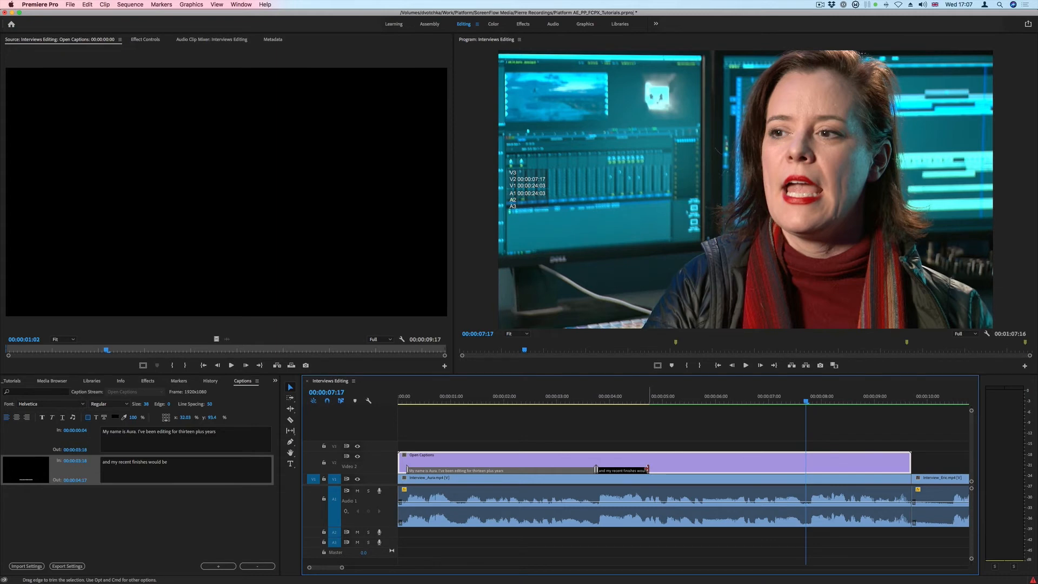
pyautogui.moveTo(647, 470); pyautogui.dragTo(805, 469)
pyautogui.click(187, 462)
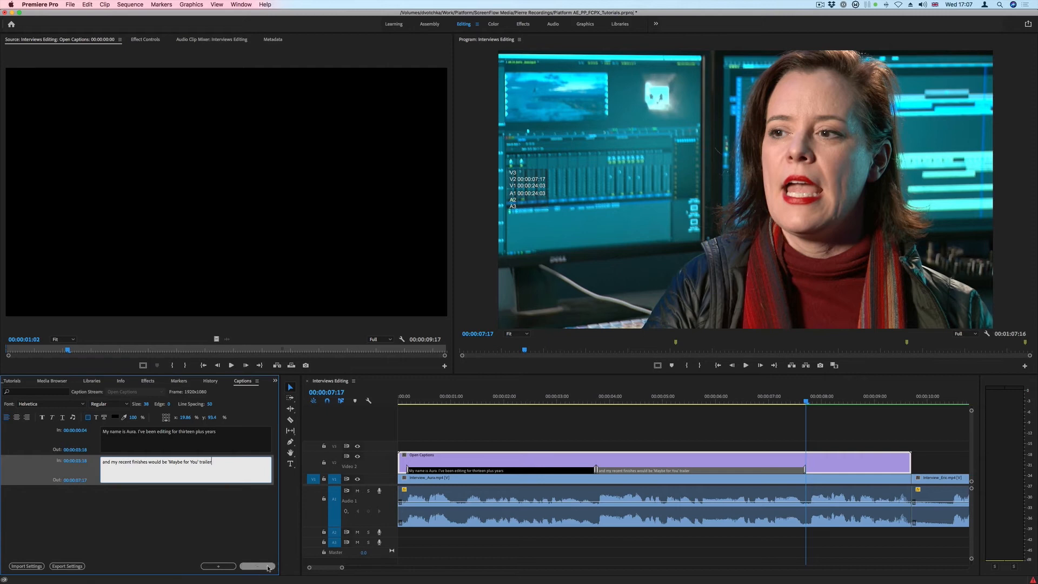
# Play the interview on from the second caption's end to hear the following speech, and return the playhead to 00:00:07:17
pyautogui.click(806, 403)
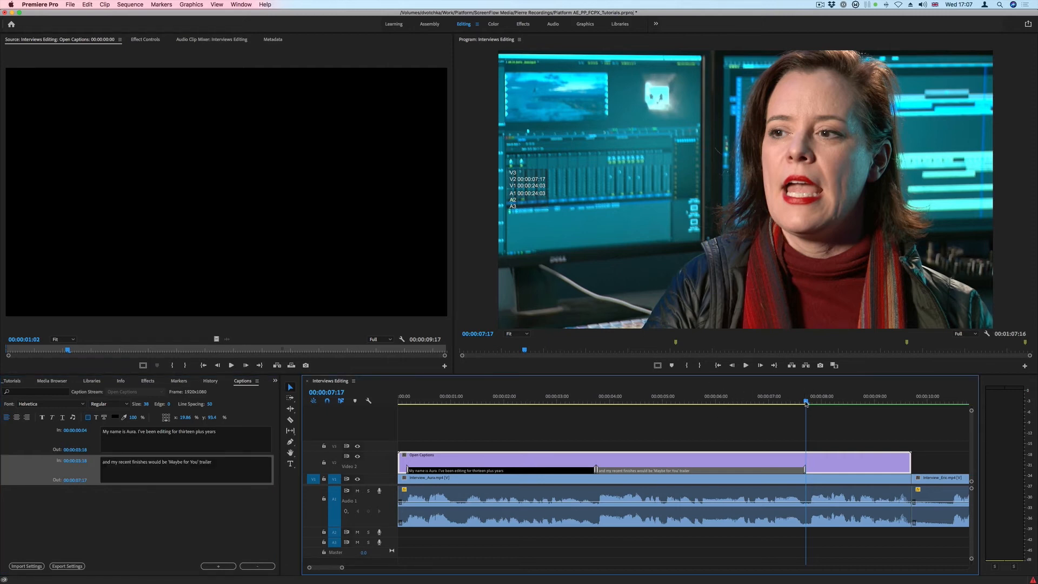
pyautogui.press('space')
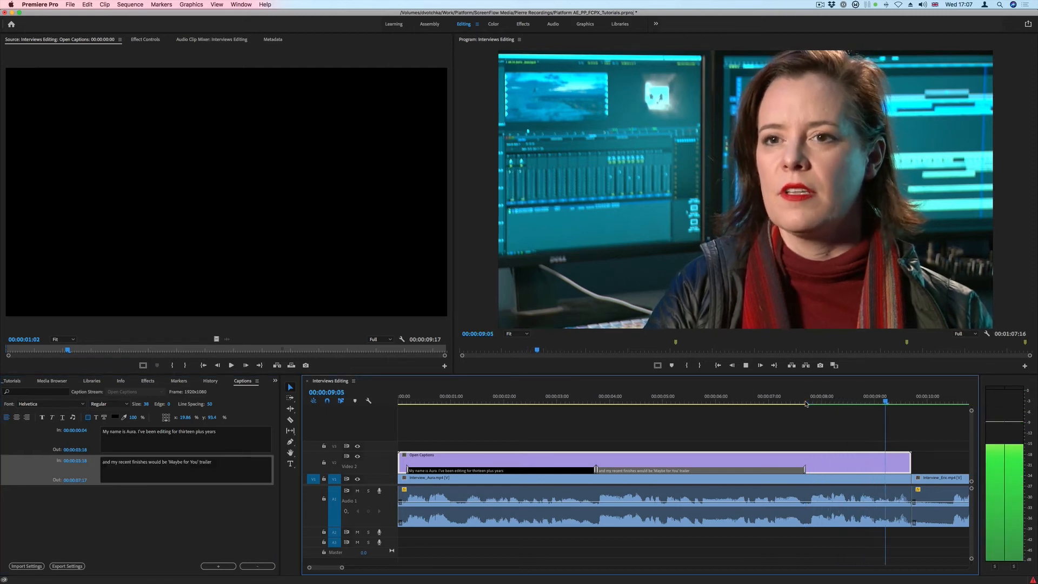
pyautogui.press('Down')
pyautogui.click(806, 400)
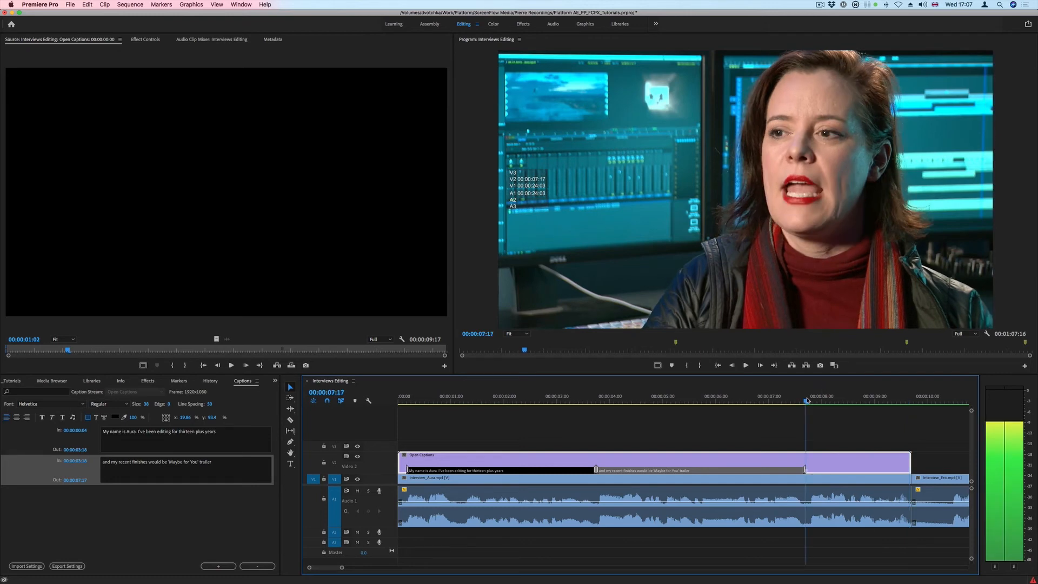
# Add a third caption reading "and the international trailer for 'Live by Night'" and extend its end to 00:00:09:17
pyautogui.click(217, 566)
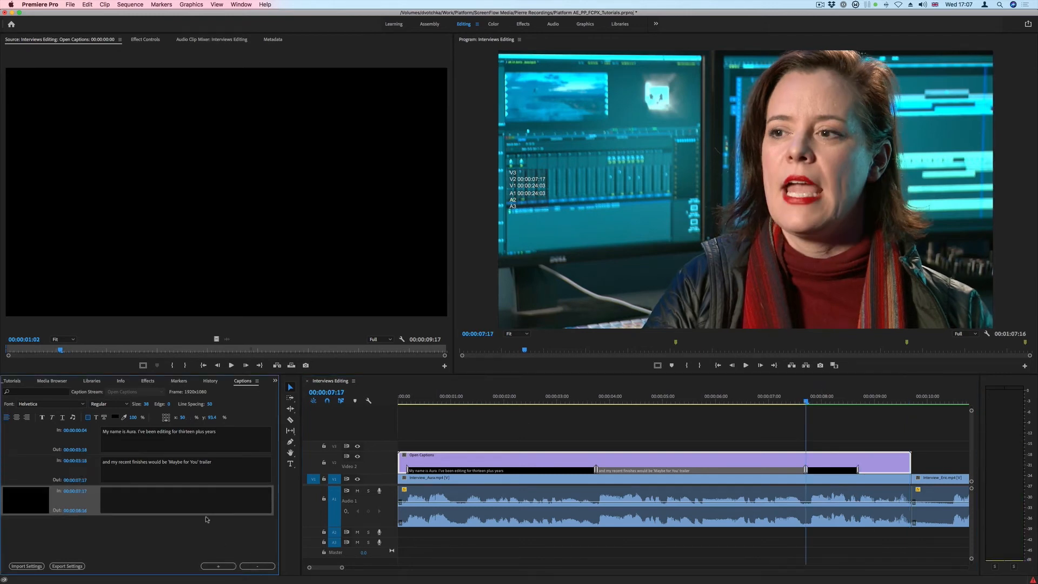
pyautogui.click(181, 501)
pyautogui.write('and')
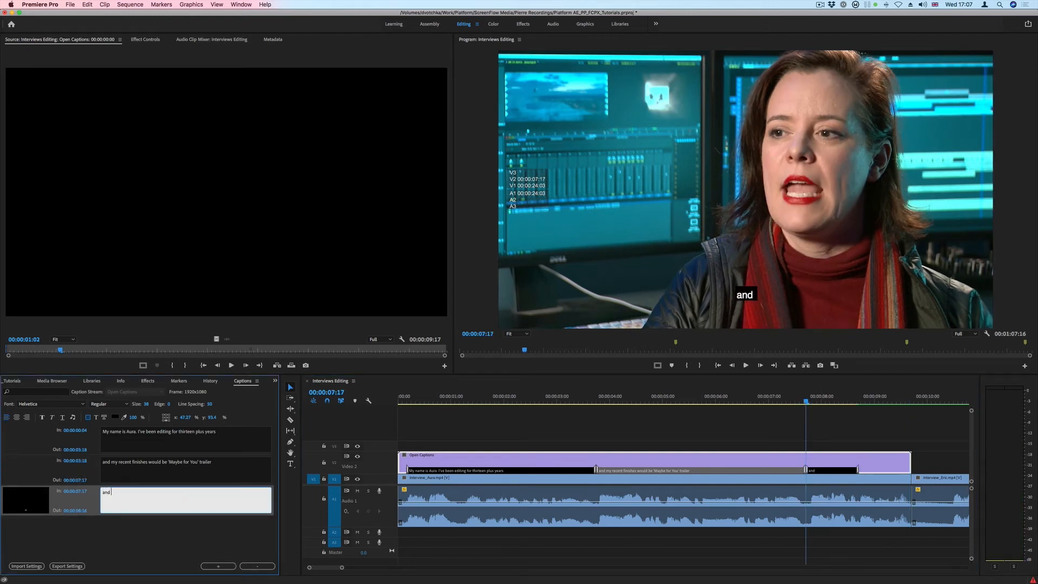
pyautogui.write(' the internat')
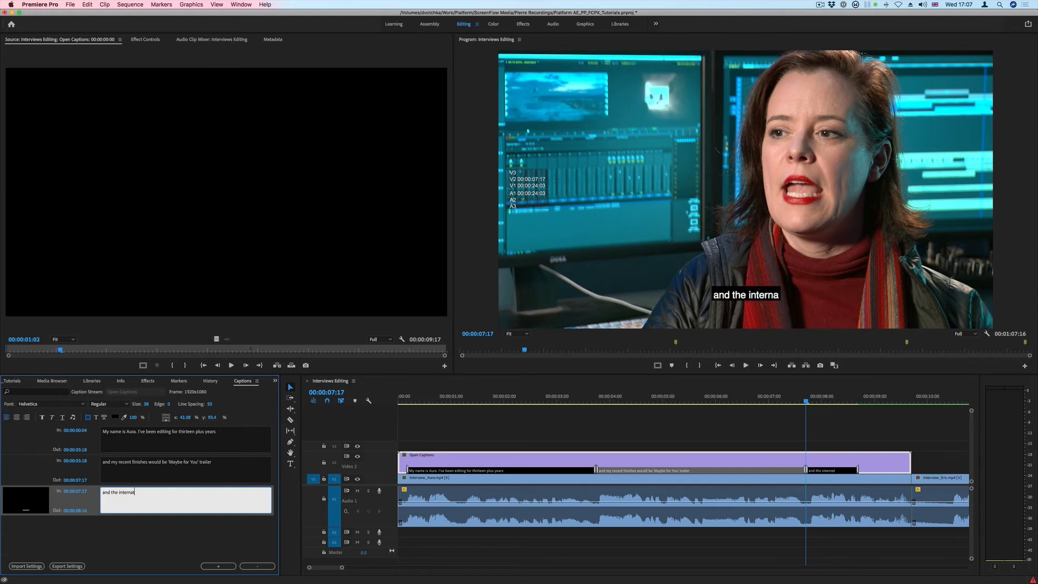
pyautogui.write('ional traile')
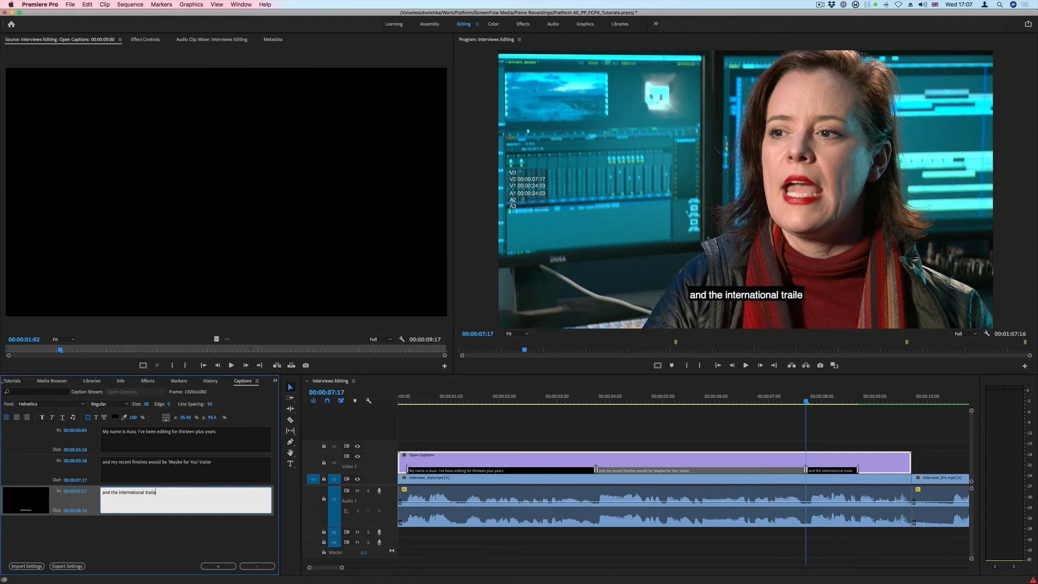
pyautogui.write('r for')
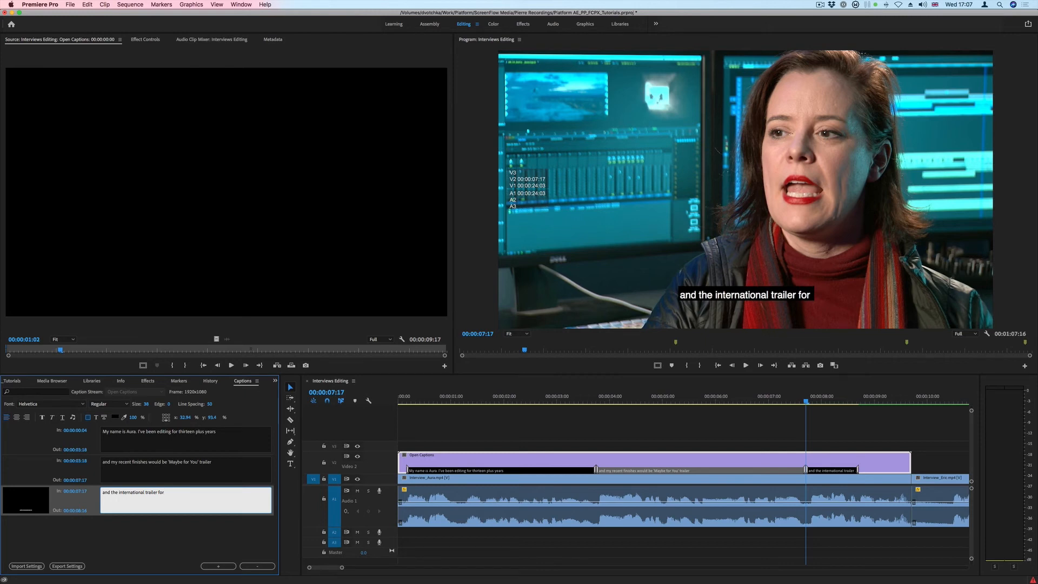
pyautogui.write(" 'Live by")
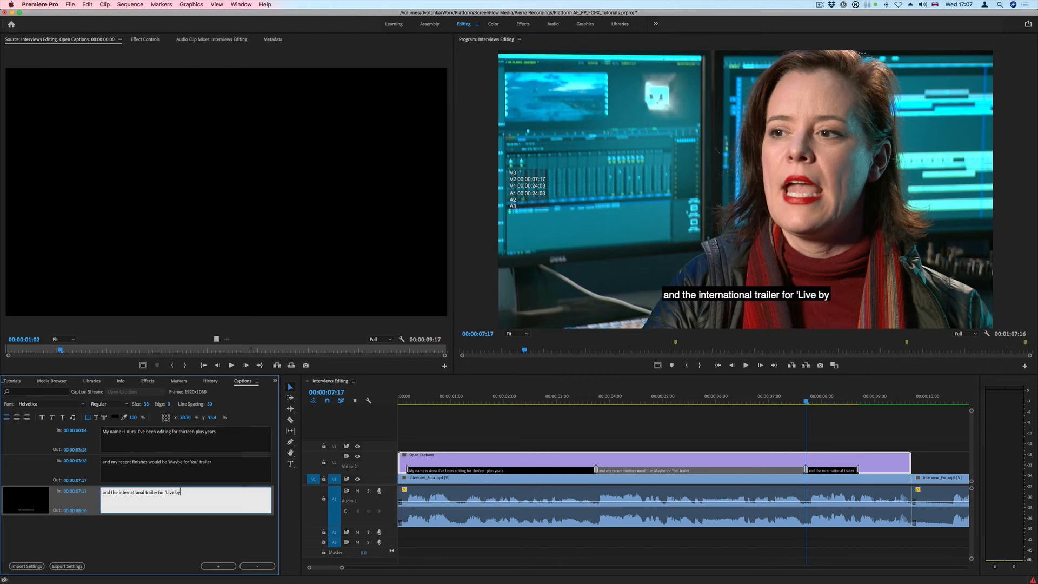
pyautogui.write(' Night')
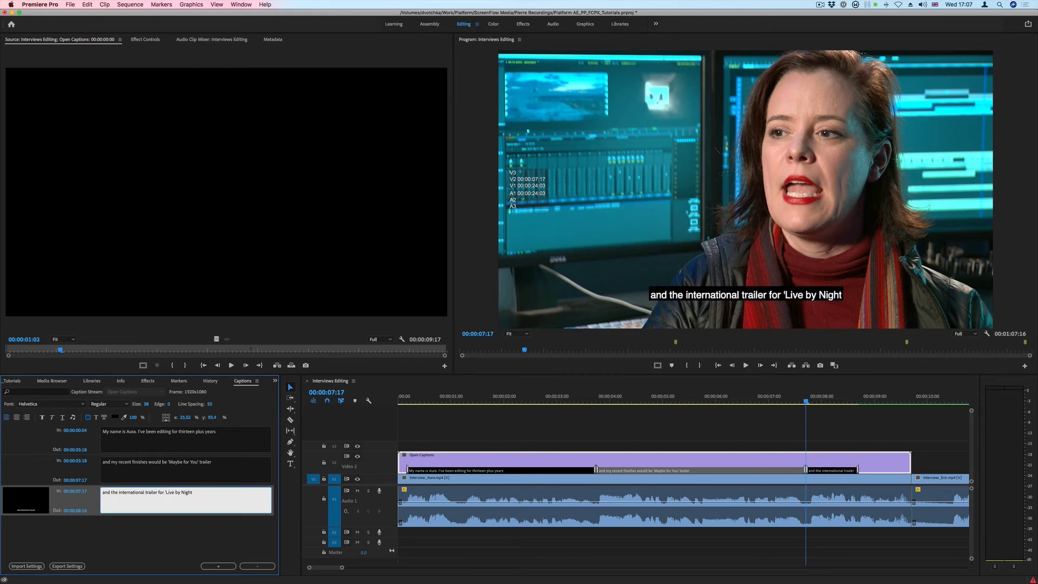
pyautogui.write("'")
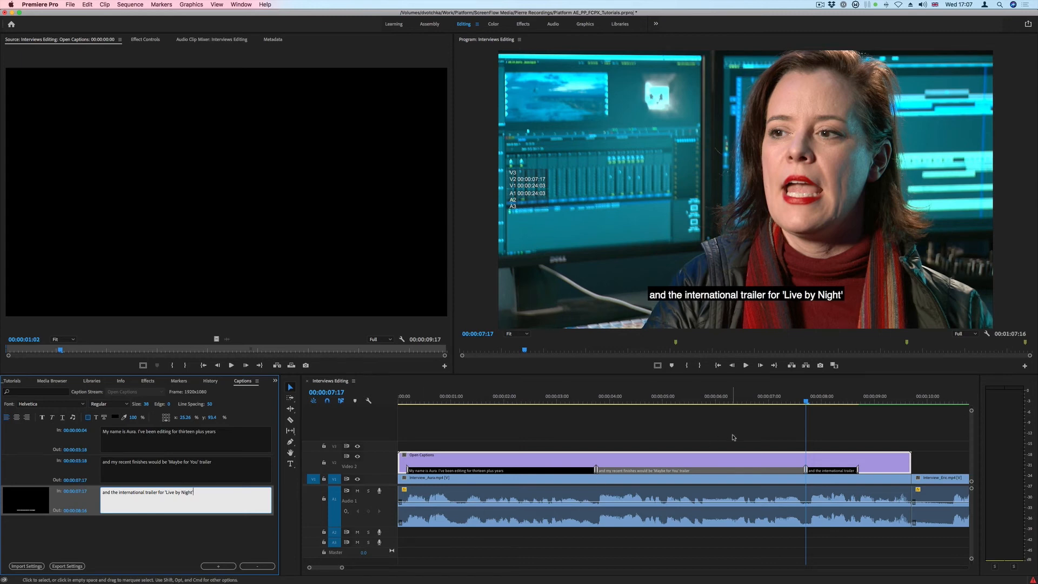
pyautogui.moveTo(853, 470); pyautogui.dragTo(911, 469)
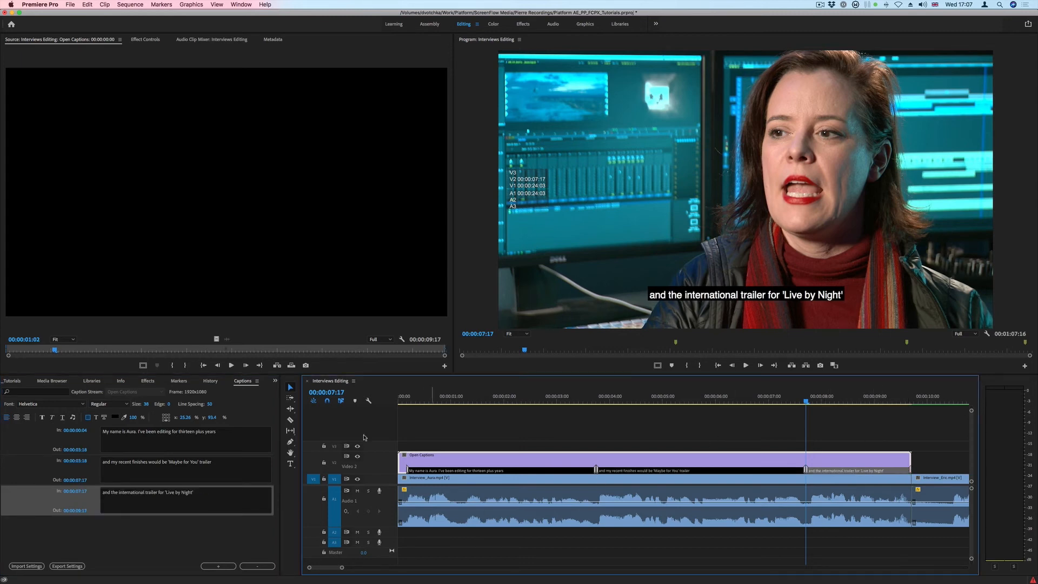
# With the playhead at 00:00:00:15, format all three captions in Helvetica Neue Light with a background opacity of 50%
pyautogui.click(431, 396)
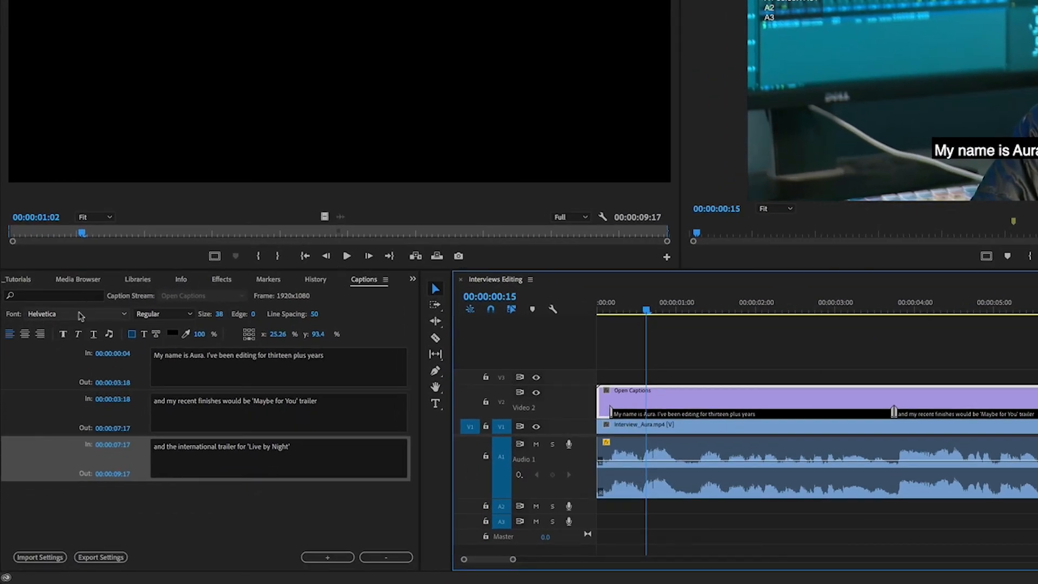
pyautogui.click(60, 380)
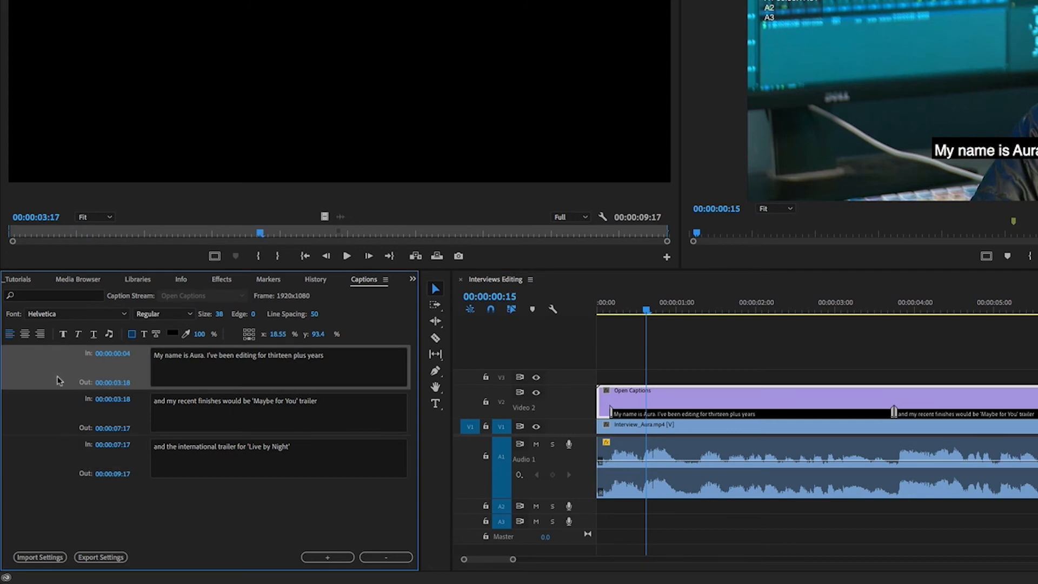
pyautogui.keyDown('shift'); pyautogui.click(54, 422); pyautogui.keyUp('shift')
pyautogui.keyDown('shift'); pyautogui.click(69, 442); pyautogui.keyUp('shift')
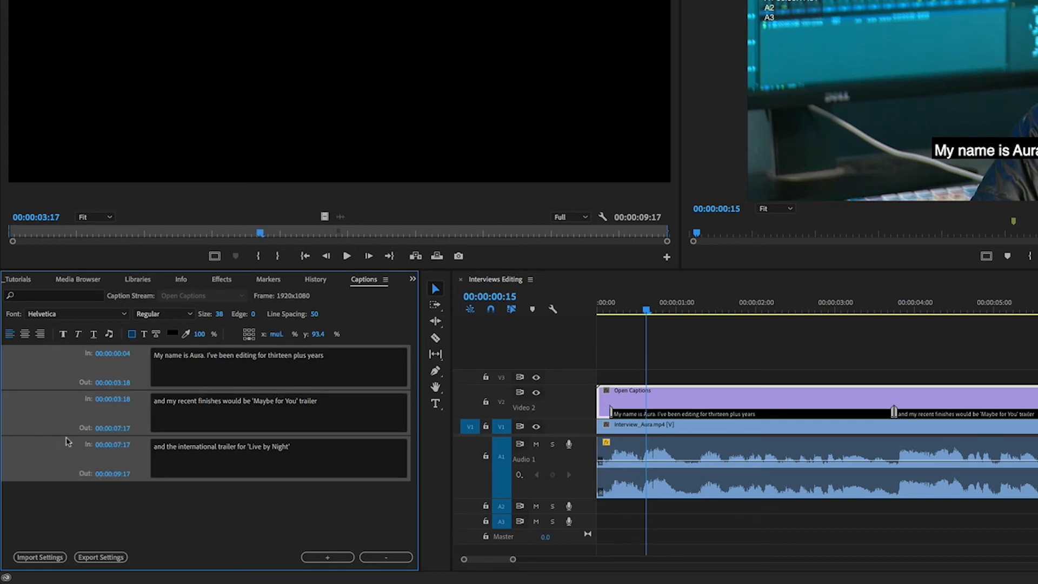
pyautogui.click(74, 318)
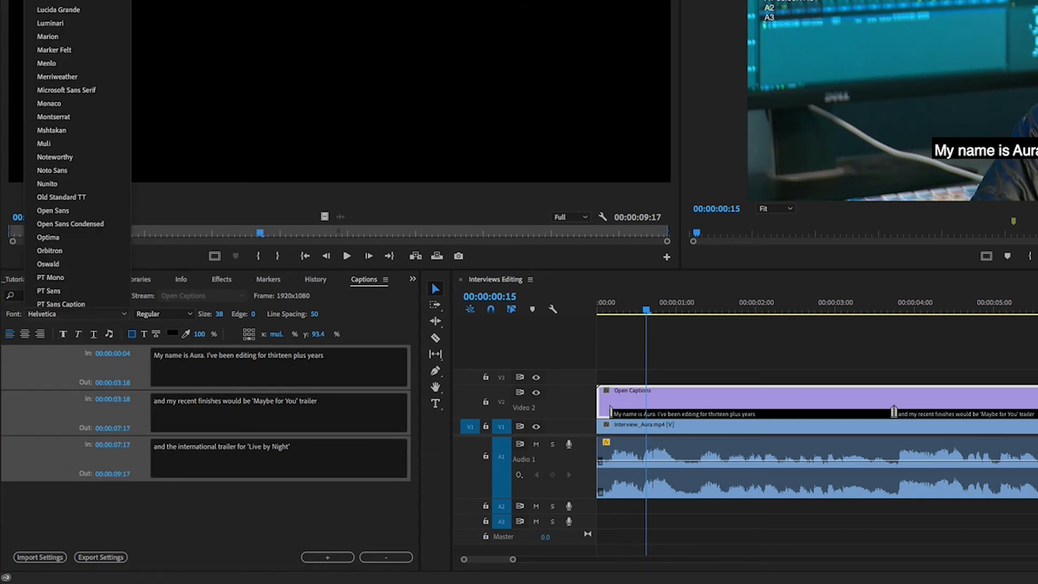
pyautogui.click(62, 1)
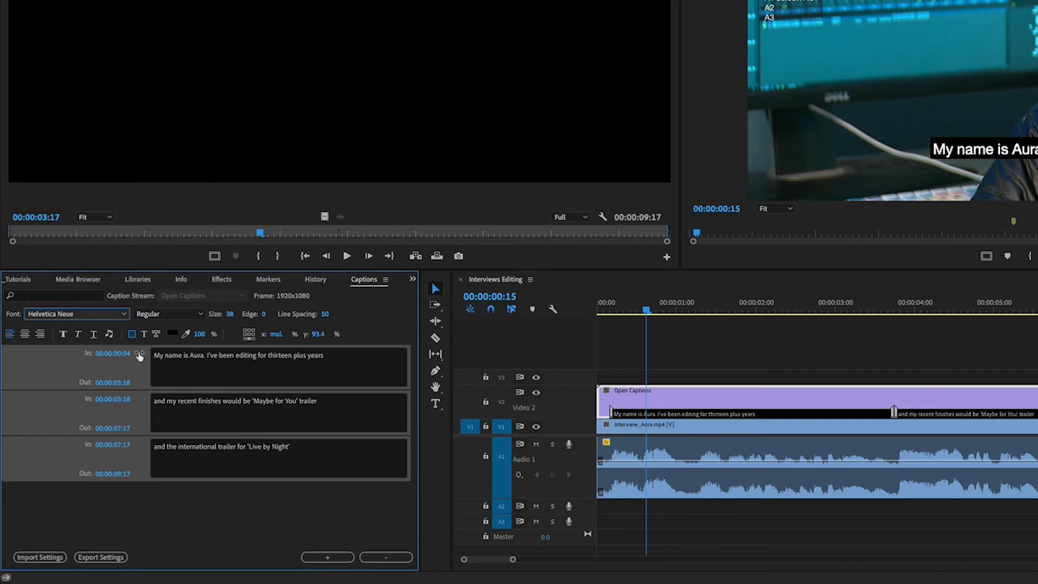
pyautogui.click(185, 315)
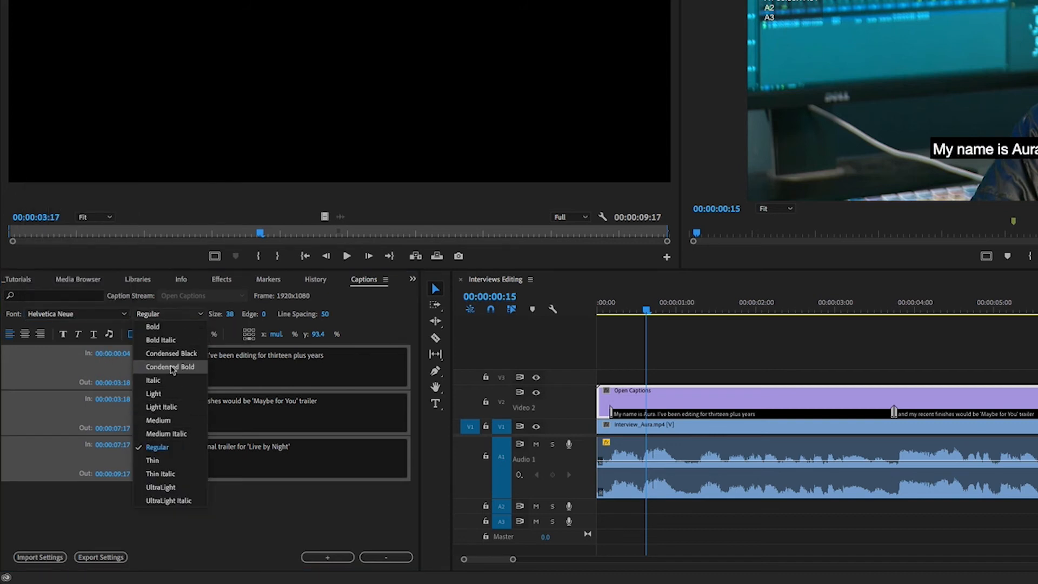
pyautogui.click(171, 395)
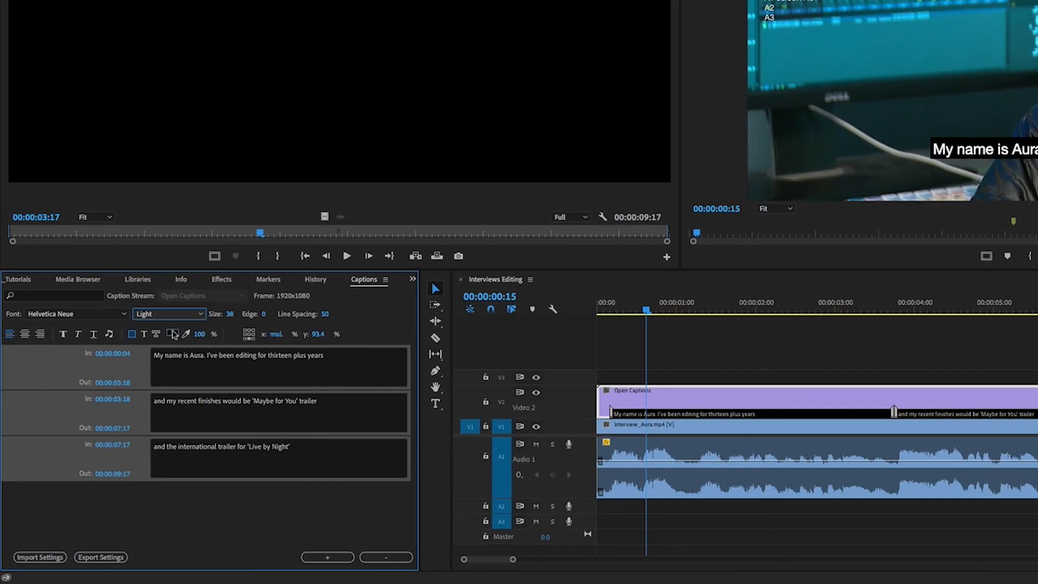
pyautogui.click(200, 334)
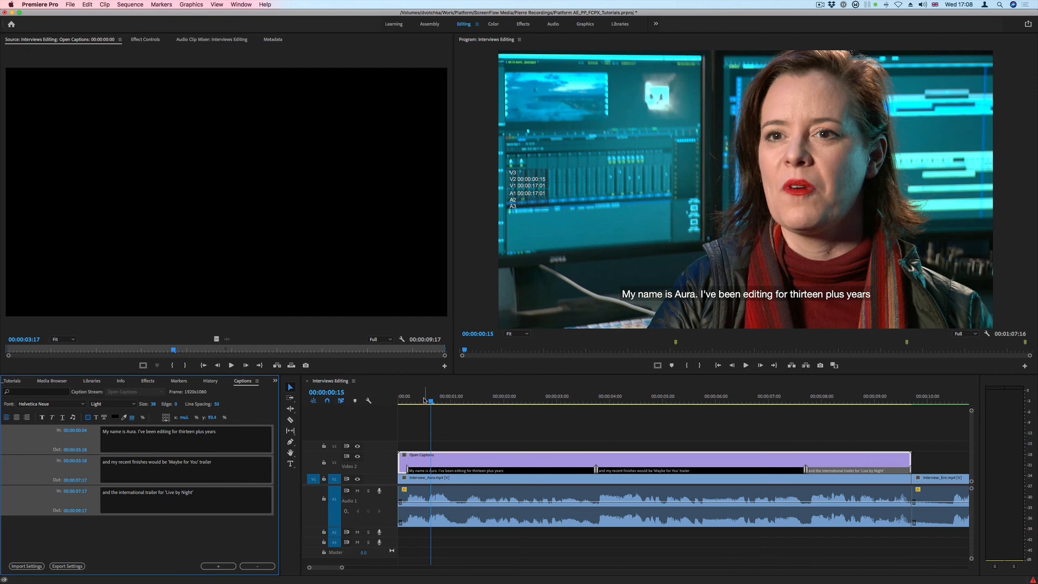
# Play the sequence from its start to the end of the third caption to check the captions' timing and look
pyautogui.moveTo(425, 400); pyautogui.dragTo(402, 402)
pyautogui.press('space')
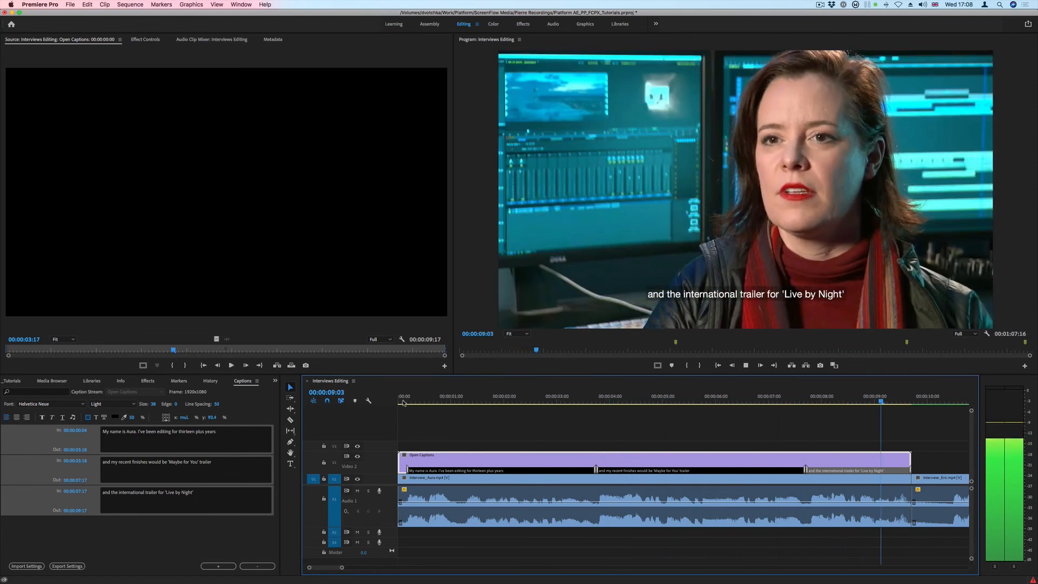
pyautogui.press('space')
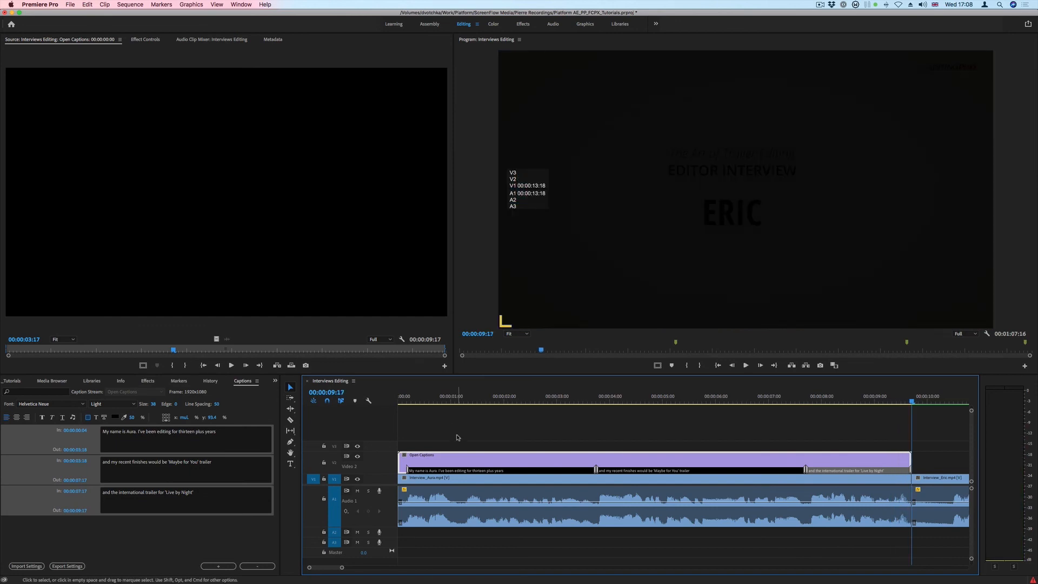